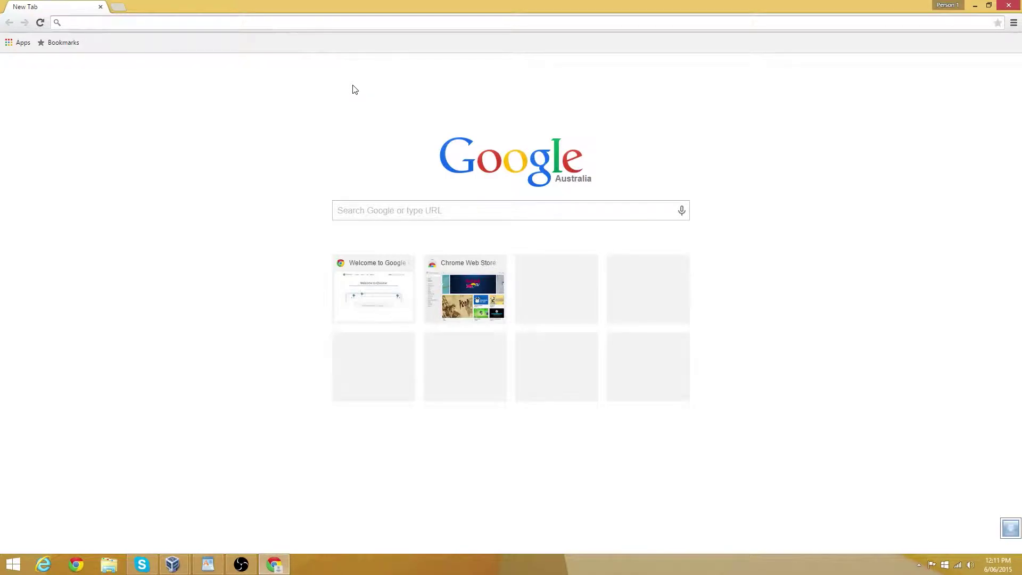
Load the chrome://flags experiments page from the address bar.
{"action": "left_click", "coordinate": [382, 22]}
{"action": "left_click", "coordinate": [397, 21]}
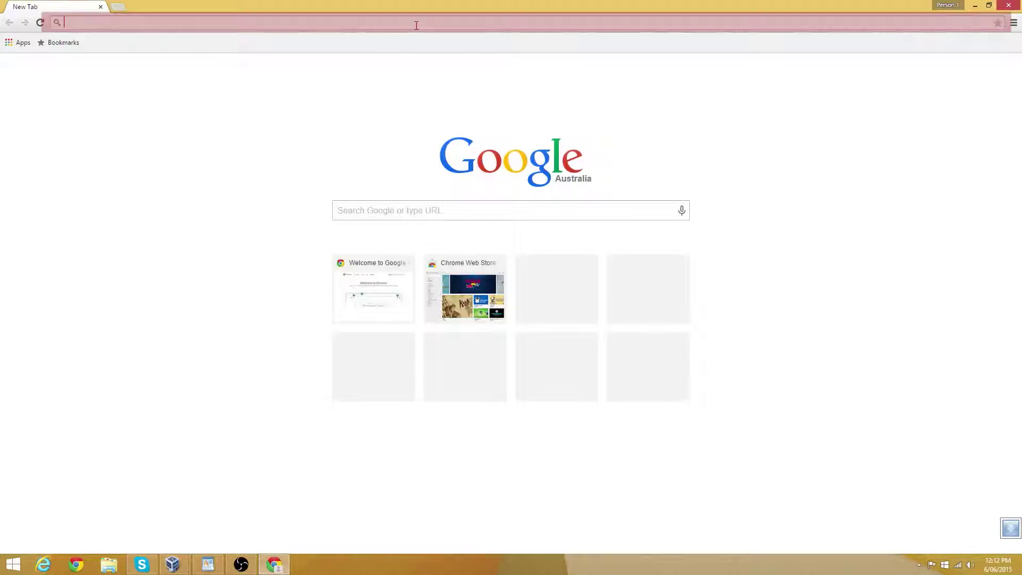
{"action": "type", "text": "ch"}
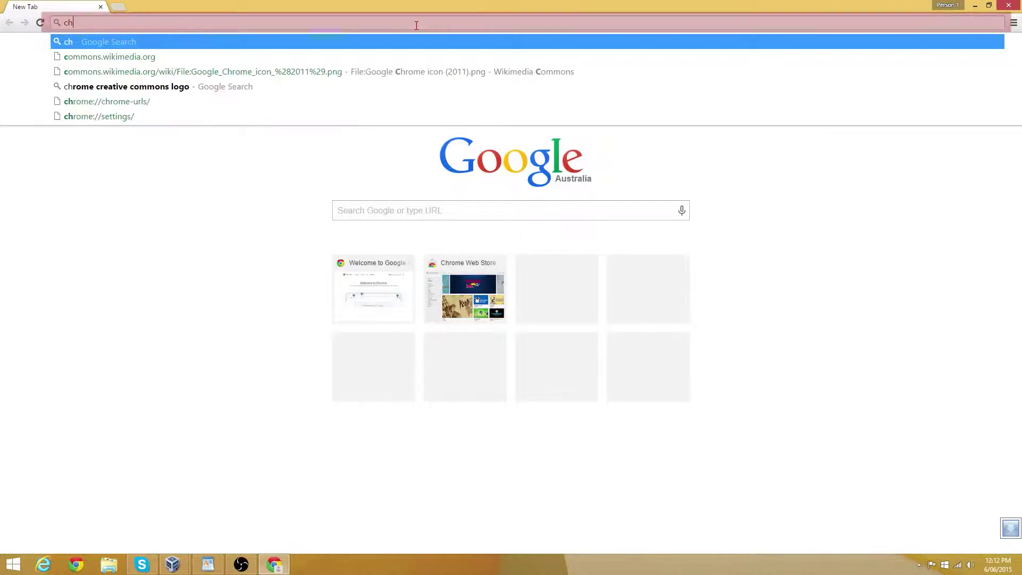
{"action": "type", "text": "rome"}
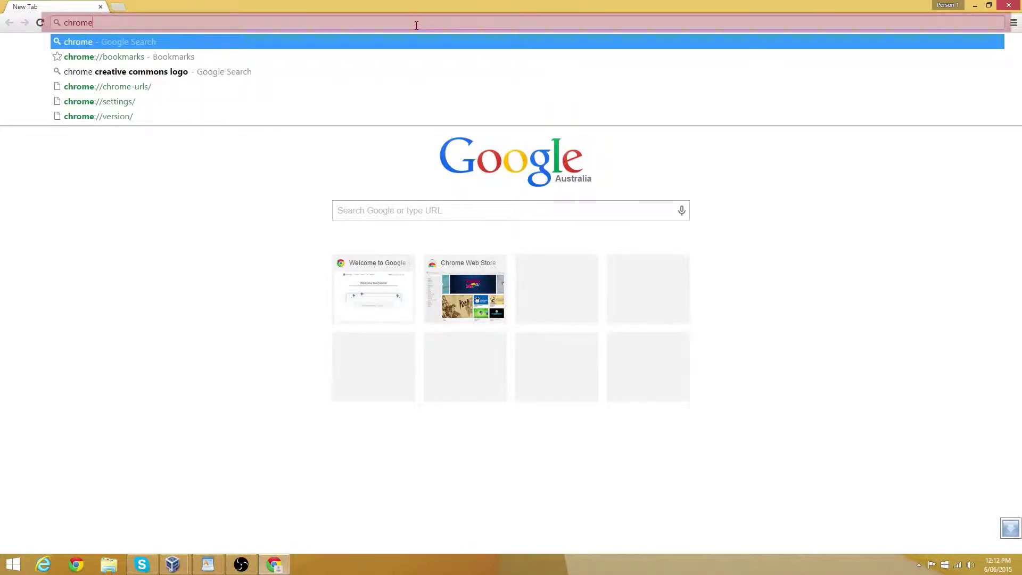
{"action": "type", "text": "://flags"}
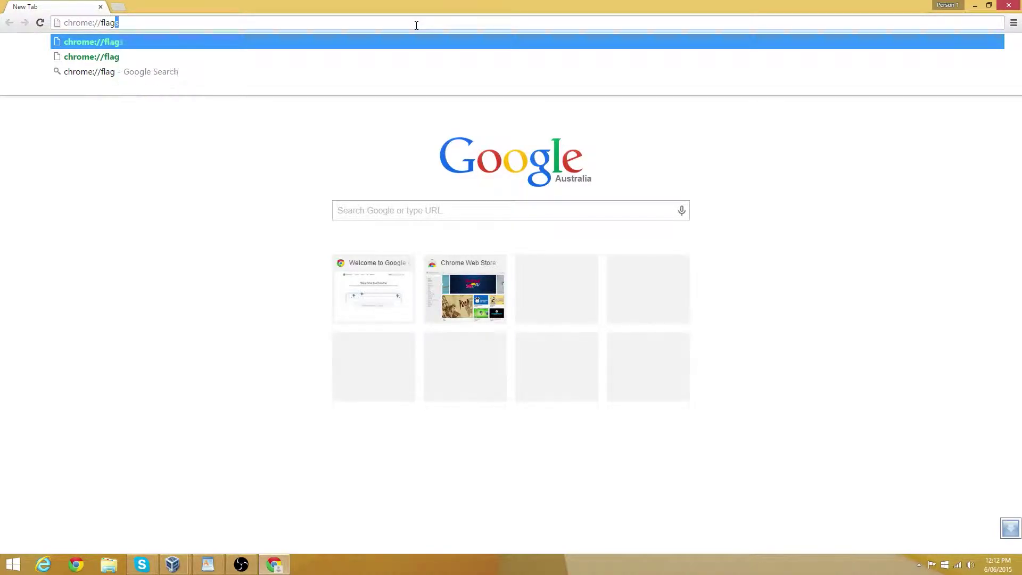
{"action": "key", "text": "Return"}
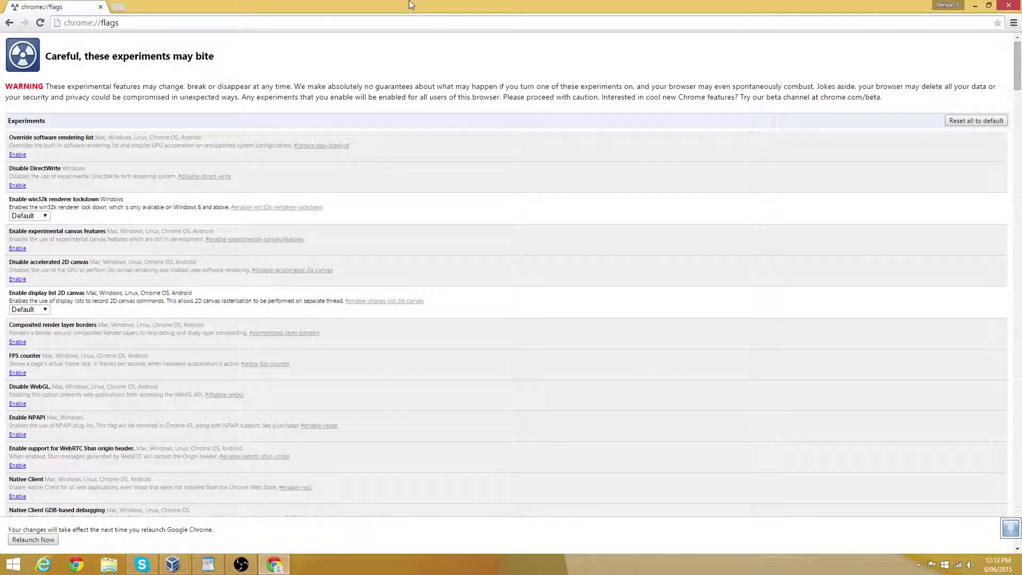
Open the find bar on the flags page with Ctrl+F.
{"action": "key", "text": "ctrl+f"}
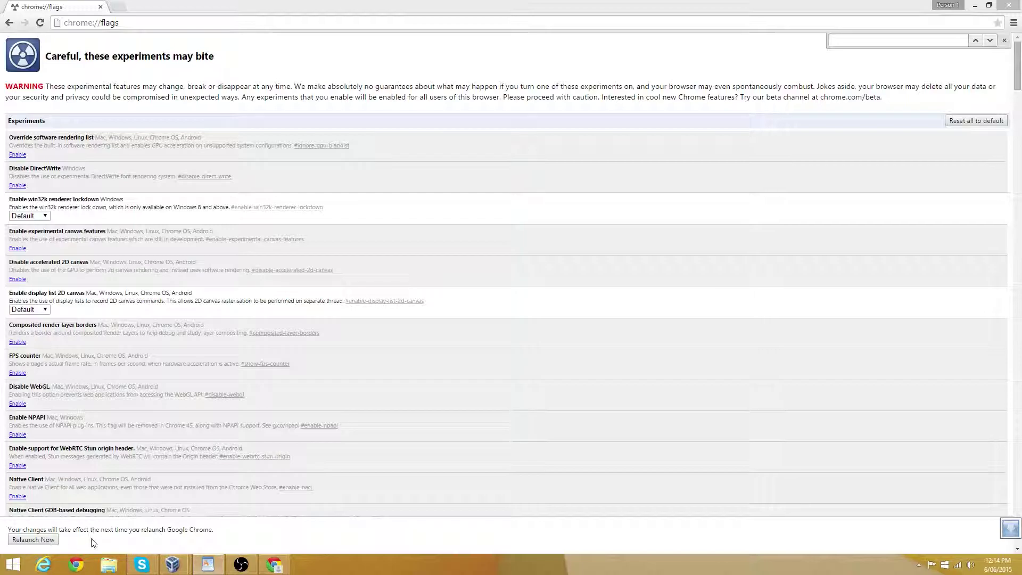
Check This PC's system properties (Windows 8.1, 8.00 GB RAM), then close Explorer and System.
{"action": "left_click", "coordinate": [108, 565]}
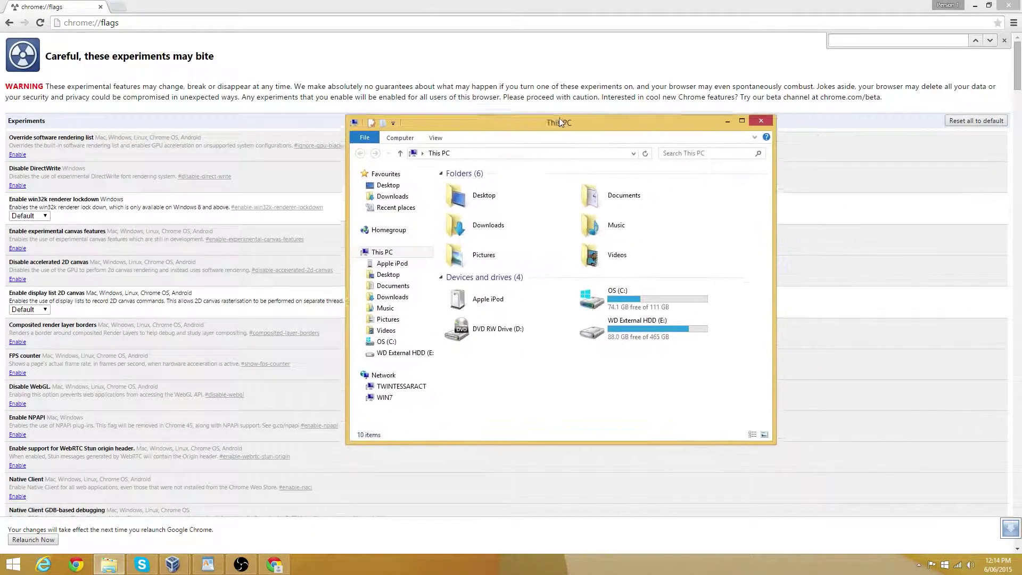
{"action": "right_click", "coordinate": [140, 212]}
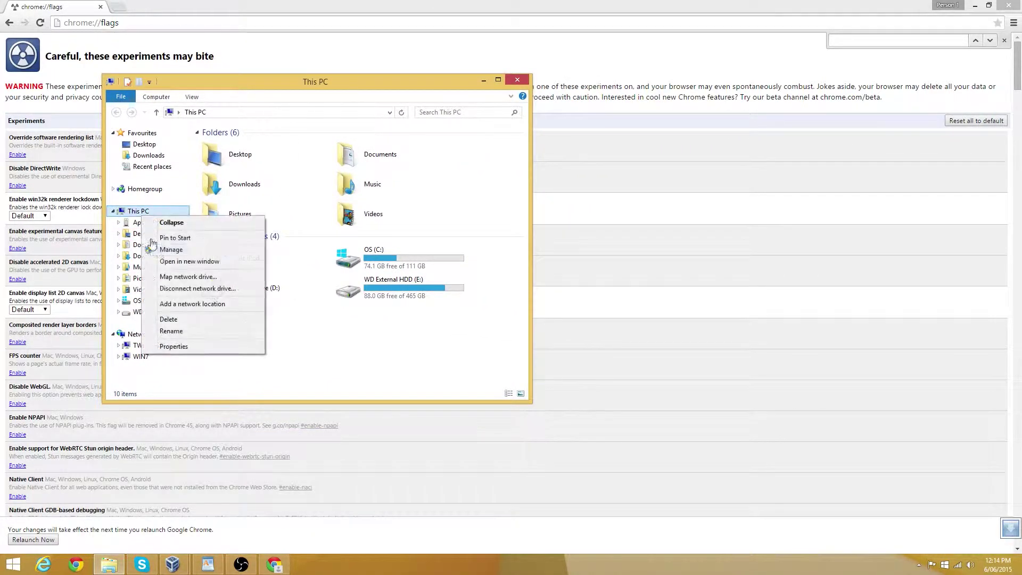
{"action": "left_click", "coordinate": [183, 347]}
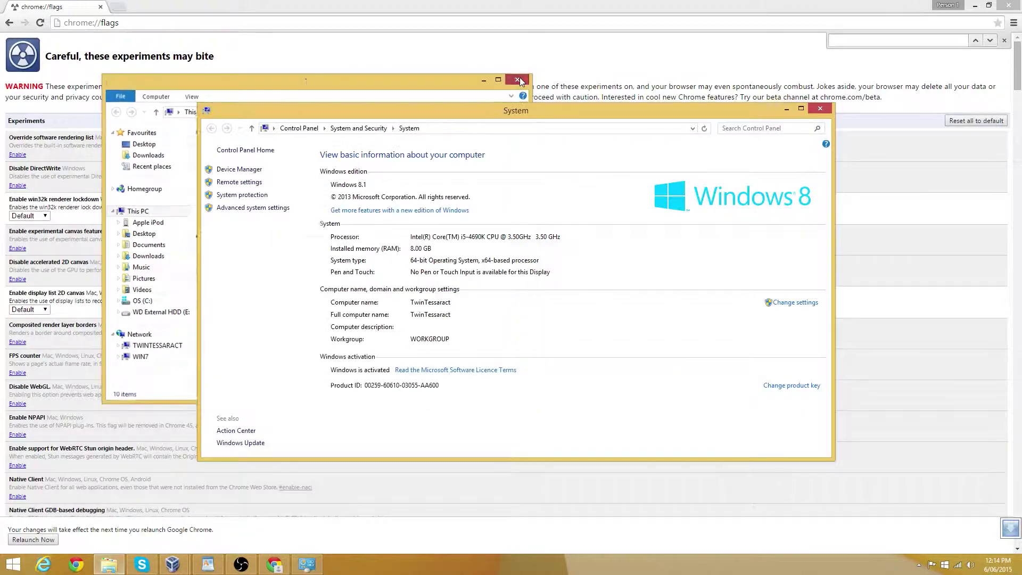
{"action": "left_click", "coordinate": [518, 78]}
{"action": "left_click_drag", "start_coordinate": [519, 113], "coordinate": [426, 92]}
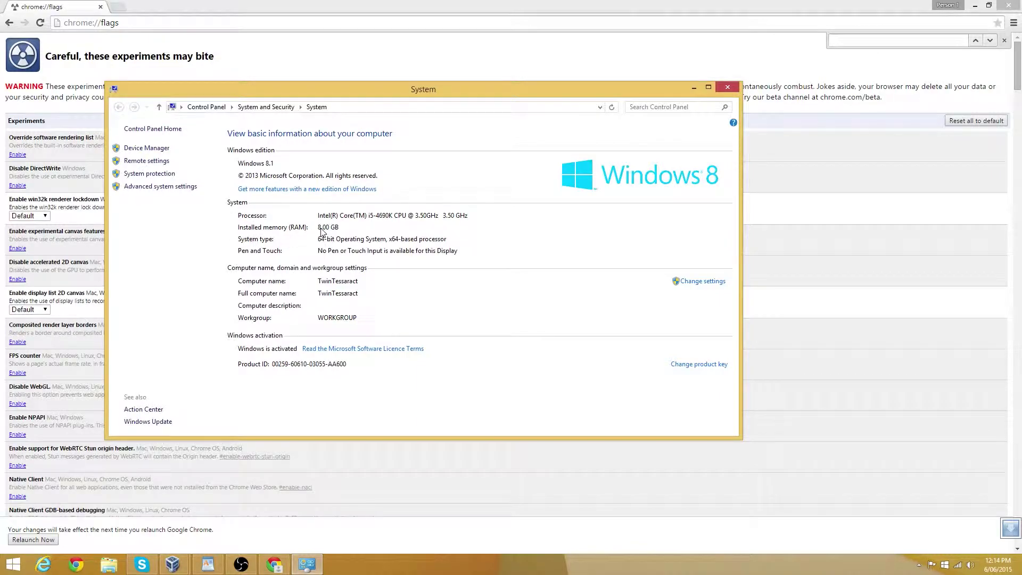
{"action": "left_click", "coordinate": [728, 88]}
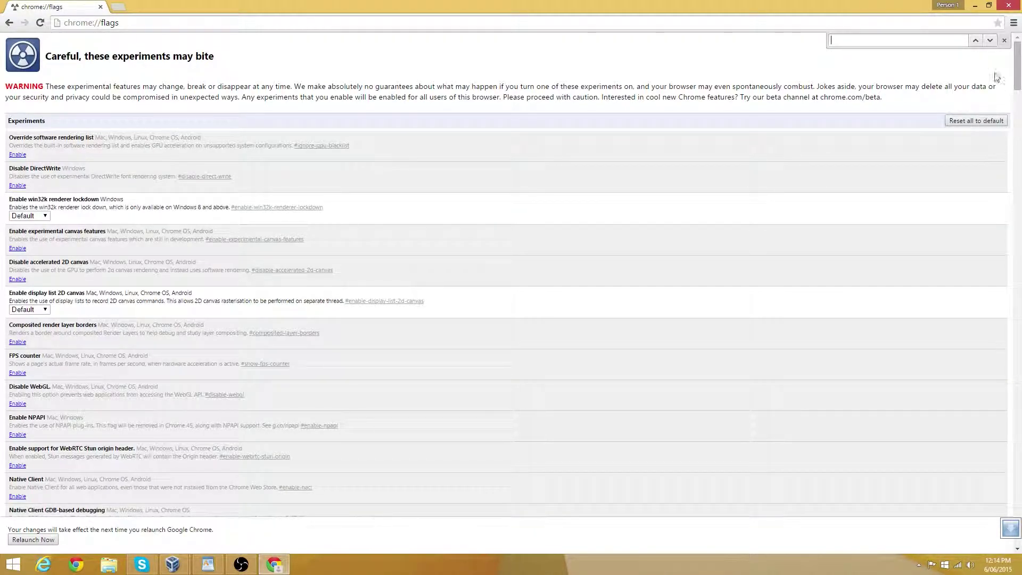
Search the flags for 'Maximum Tiles' and set Maximum tiles for interest area to 512.
{"action": "left_click", "coordinate": [1004, 41]}
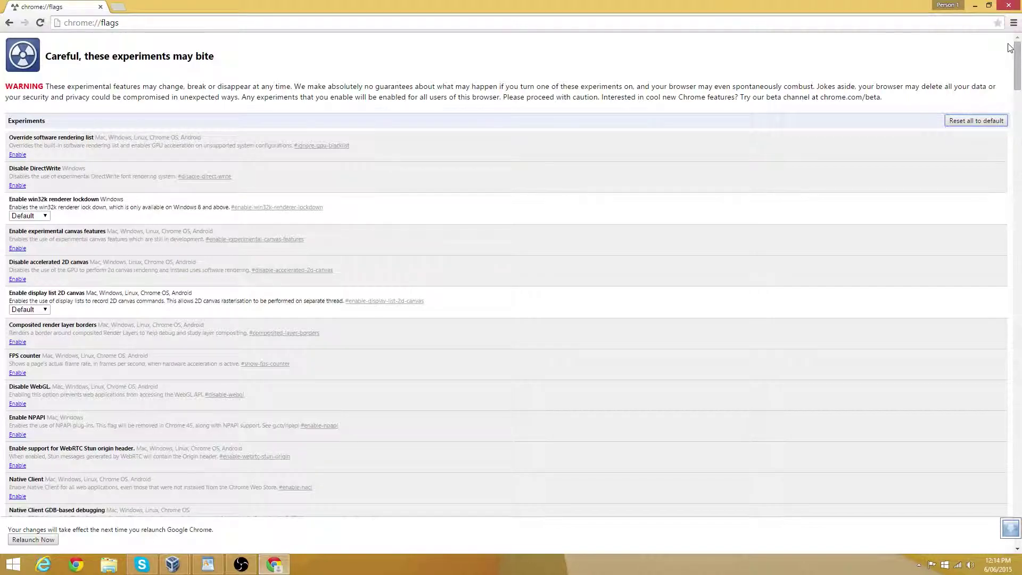
{"action": "key", "text": "ctrl+f"}
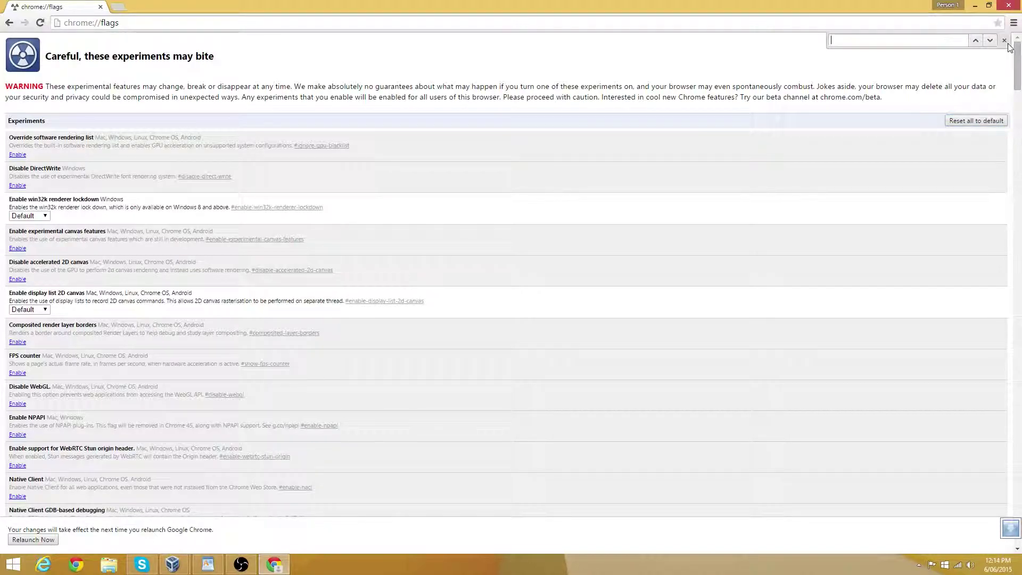
{"action": "type", "text": "Maximum Tiles"}
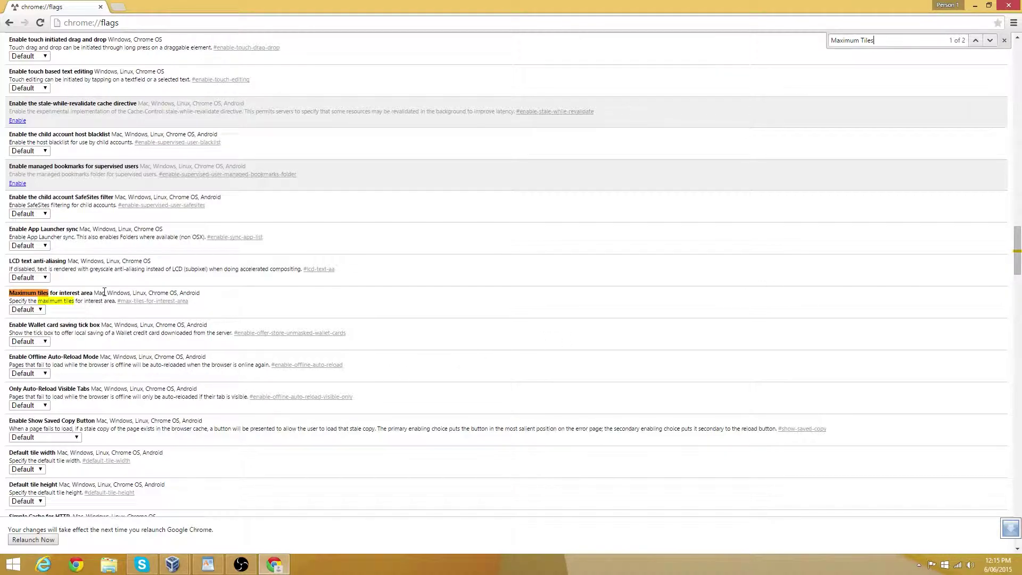
{"action": "left_click_drag", "start_coordinate": [106, 293], "coordinate": [143, 309]}
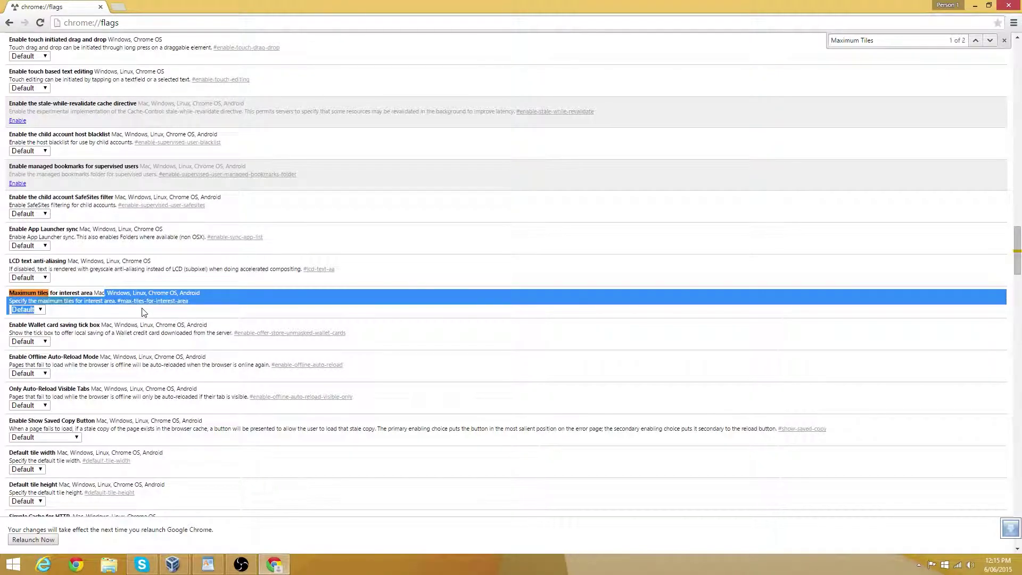
{"action": "left_click", "coordinate": [16, 309]}
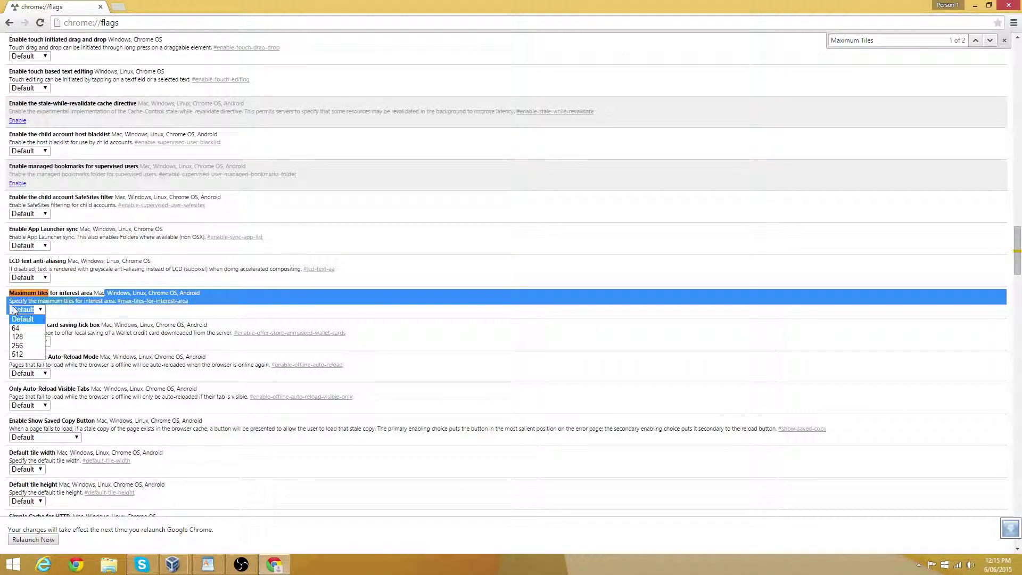
{"action": "left_click", "coordinate": [22, 354]}
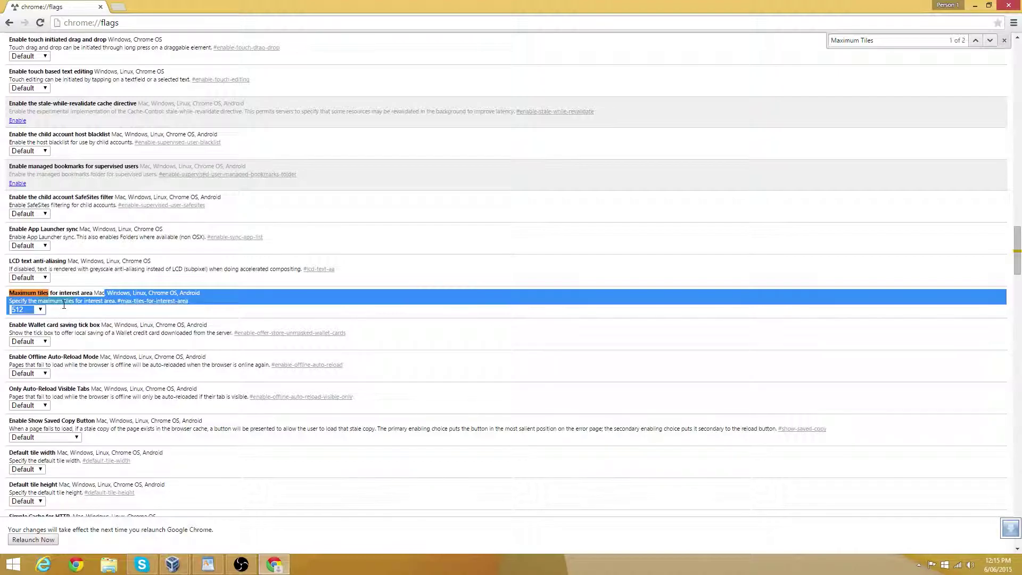
{"action": "left_click", "coordinate": [58, 310]}
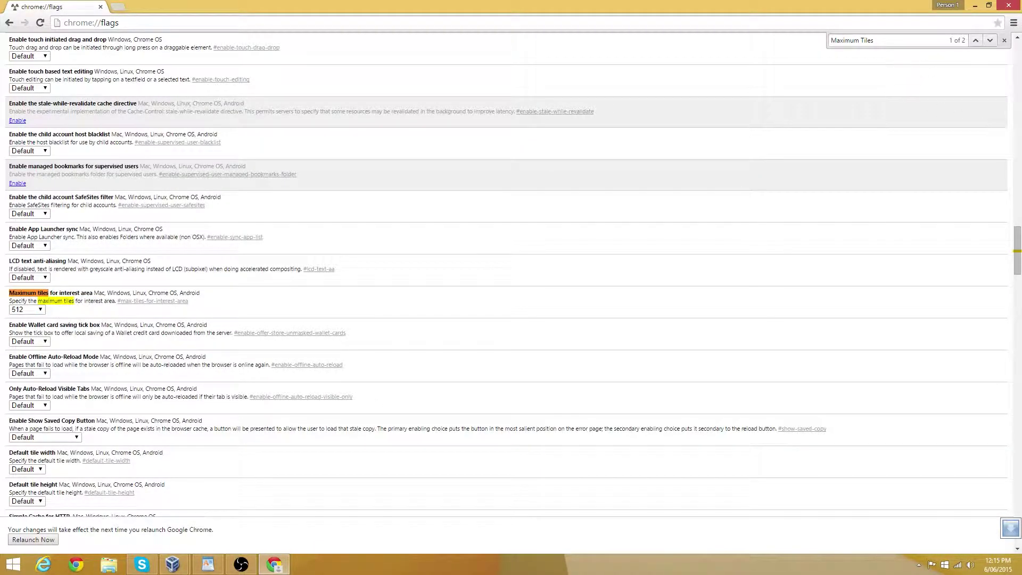
Search for 'Number of Raster' and set Number of raster threads to 4.
{"action": "key", "text": "Escape"}
{"action": "key", "text": "Home"}
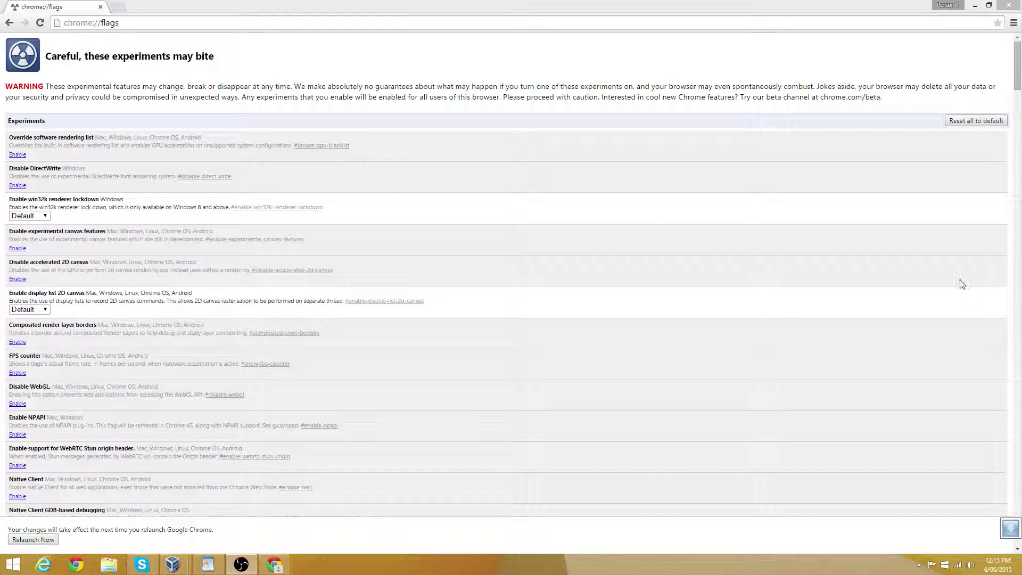
{"action": "left_click", "coordinate": [867, 172]}
{"action": "key", "text": "ctrl+f"}
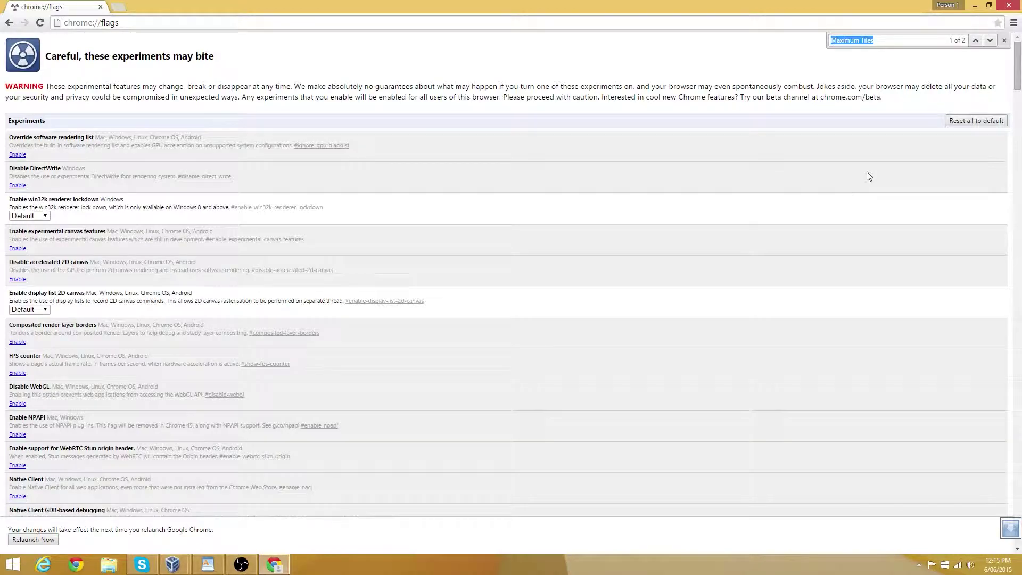
{"action": "type", "text": "Number "}
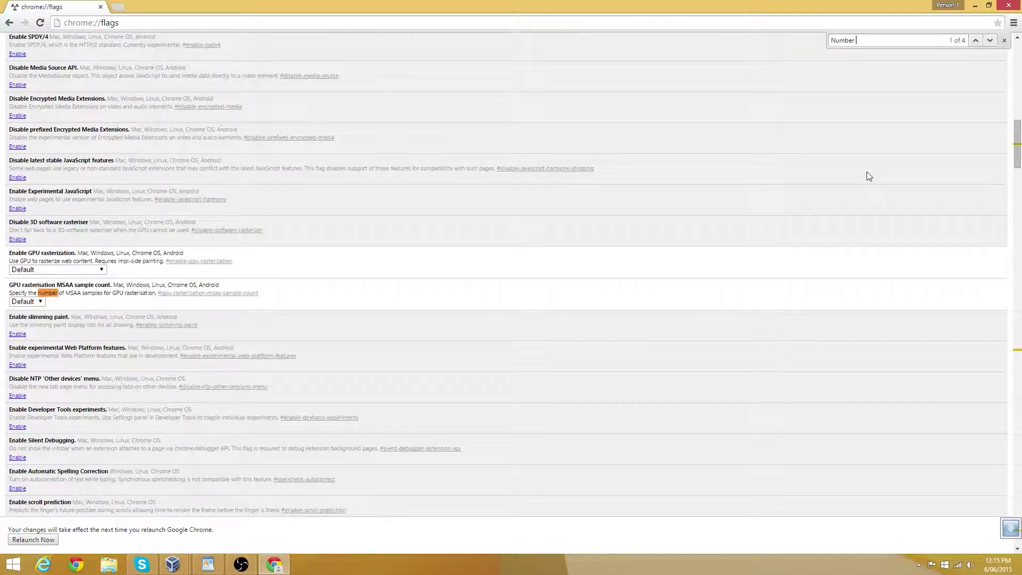
{"action": "type", "text": "of Raster"}
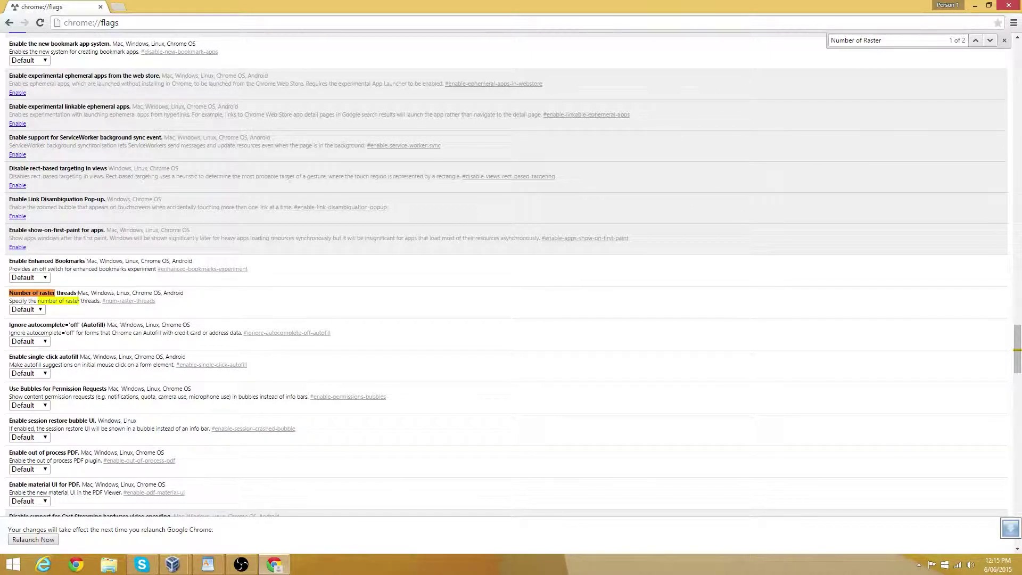
{"action": "left_click", "coordinate": [37, 310]}
{"action": "left_click", "coordinate": [29, 354]}
{"action": "key", "text": "F5"}
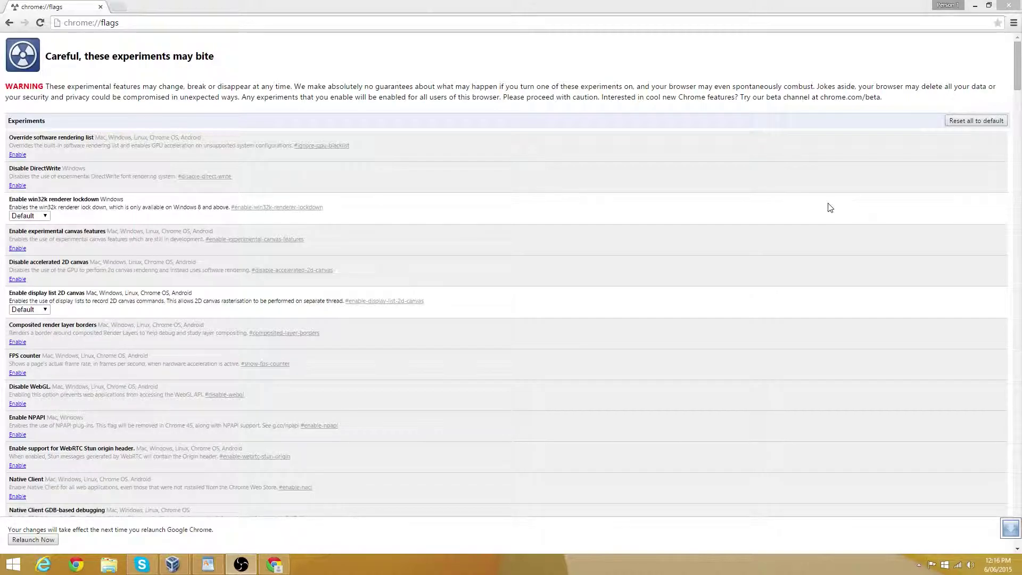
Search for 'Enable SPDY' and enable the Enable SPDY/4 flag.
{"action": "left_click", "coordinate": [923, 242]}
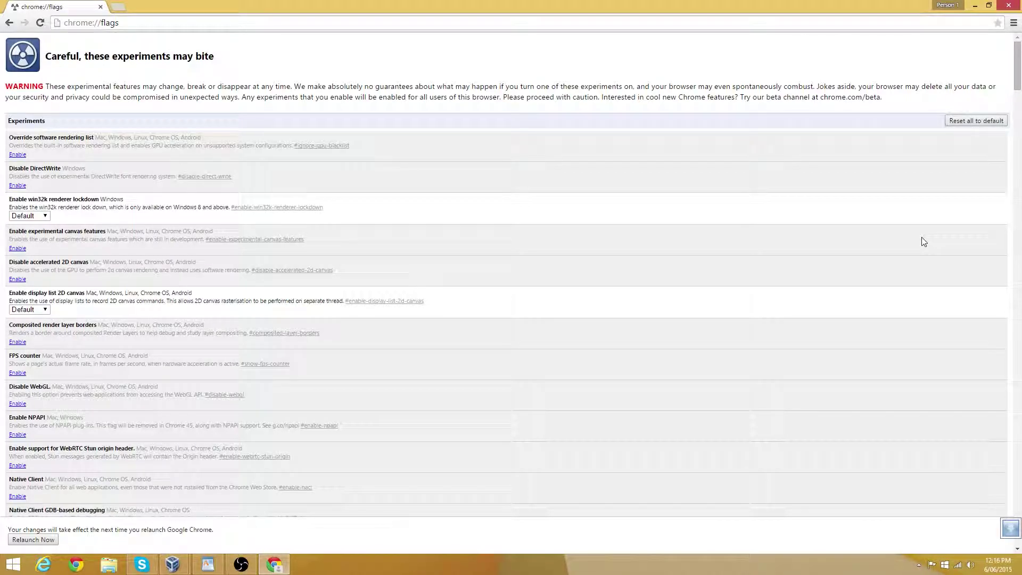
{"action": "key", "text": "ctrl+f"}
{"action": "type", "text": "Enable SPD"}
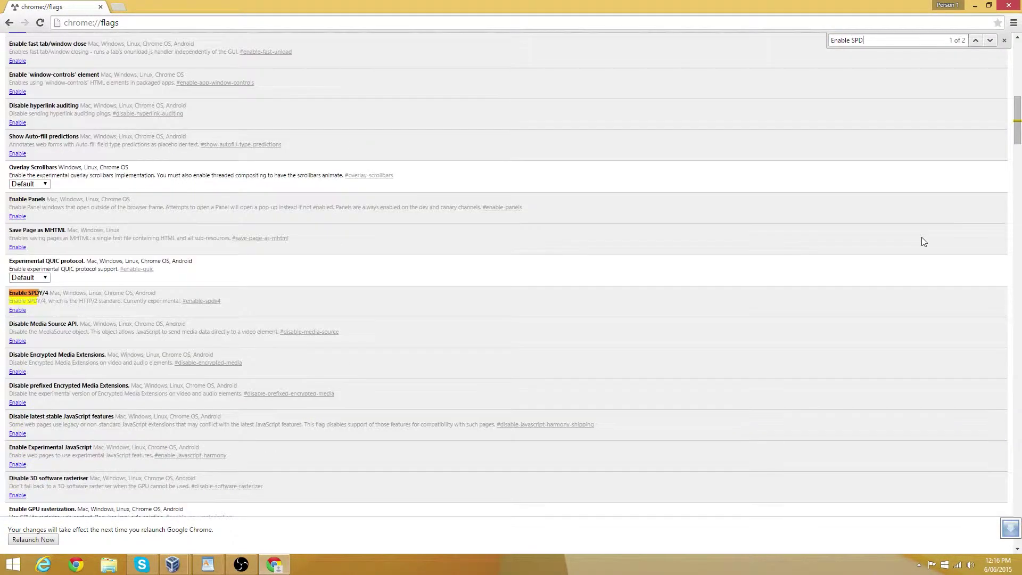
{"action": "type", "text": "Y"}
{"action": "left_click", "coordinate": [17, 310]}
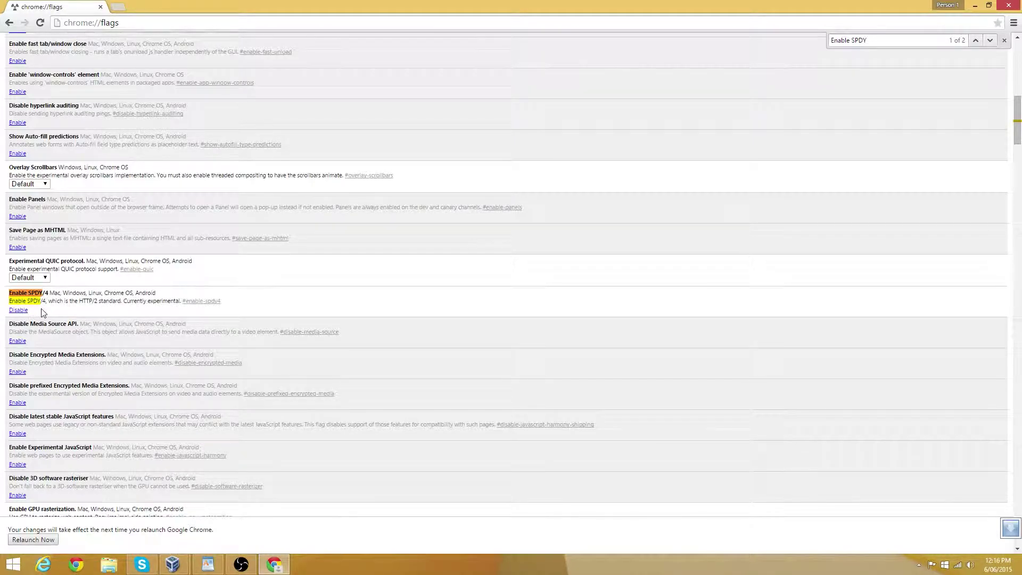
{"action": "triple_click", "coordinate": [37, 307]}
{"action": "left_click", "coordinate": [37, 307]}
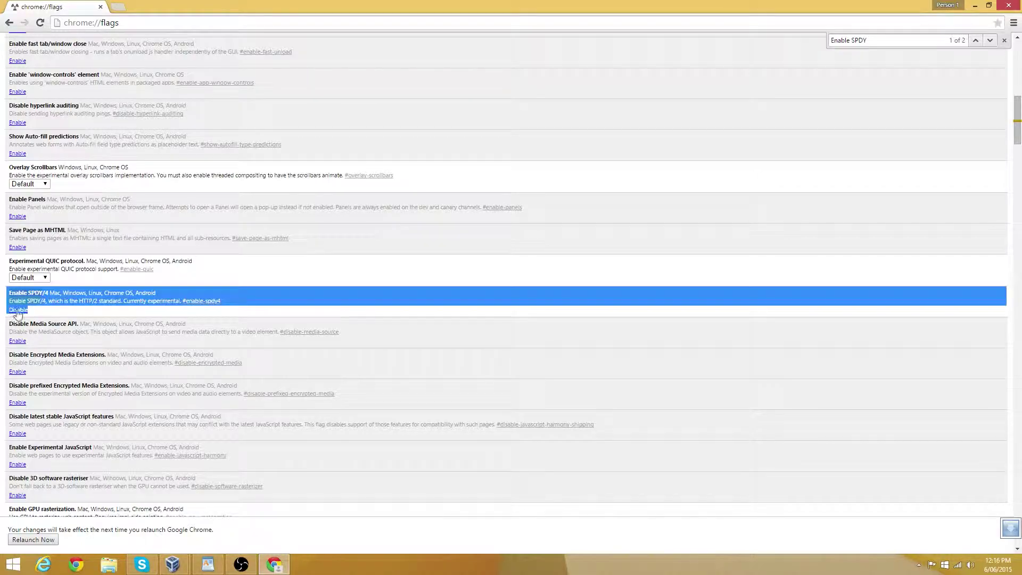
{"action": "left_click", "coordinate": [1003, 41]}
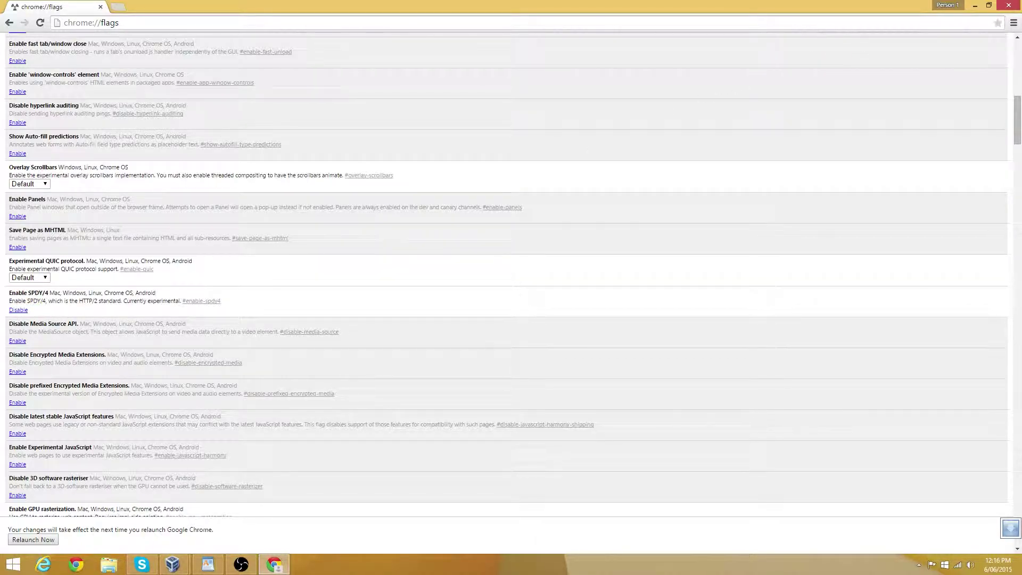
Search for 'Enable Experimental Canvas' and enable the experimental canvas features flag.
{"action": "scroll", "coordinate": [644, 286], "scroll_direction": "up", "scroll_amount": 10}
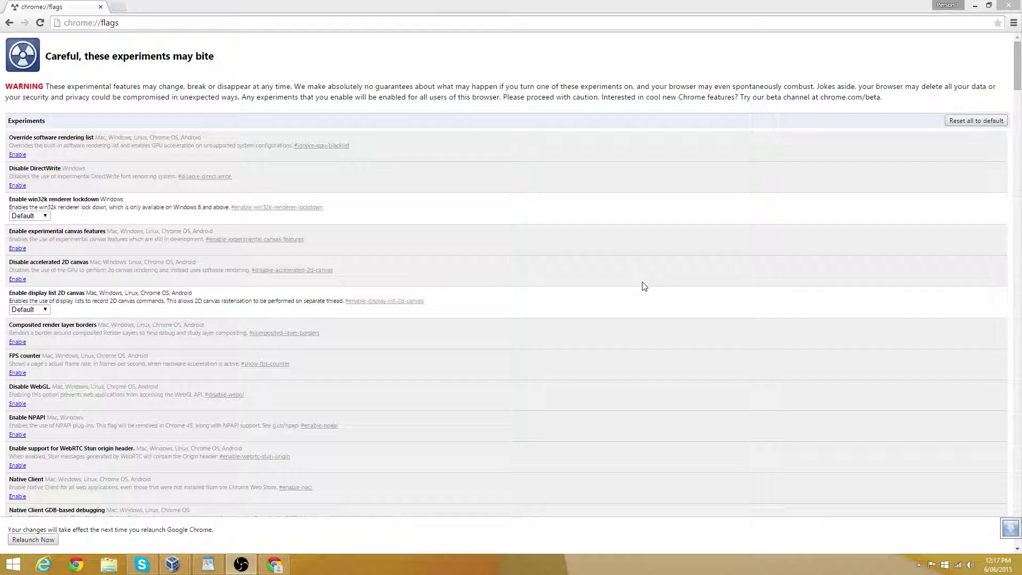
{"action": "left_click_drag", "start_coordinate": [644, 286], "coordinate": [741, 297]}
{"action": "key", "text": "ctrl+f"}
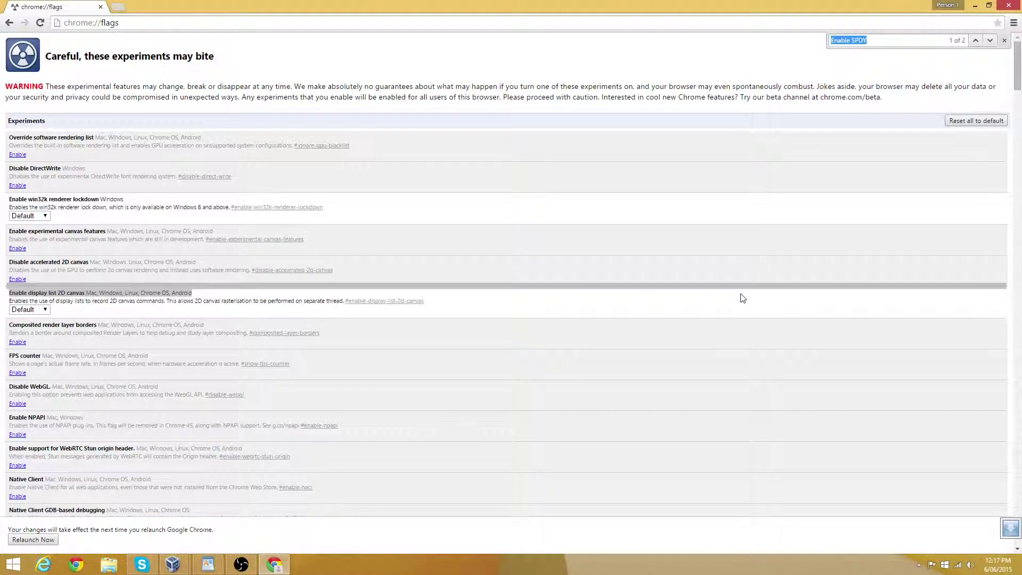
{"action": "key", "text": "BackSpace"}
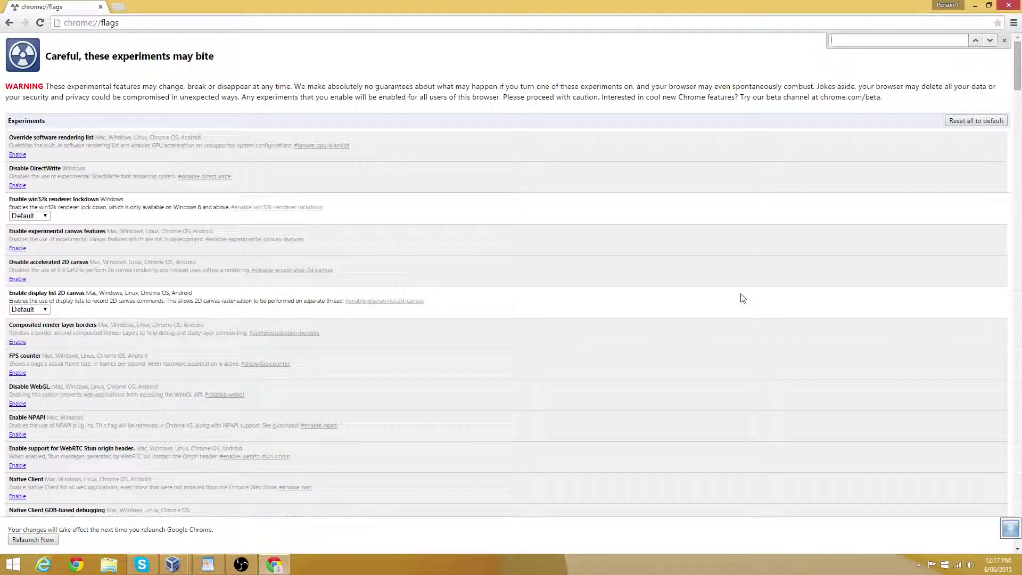
{"action": "type", "text": "Enable"}
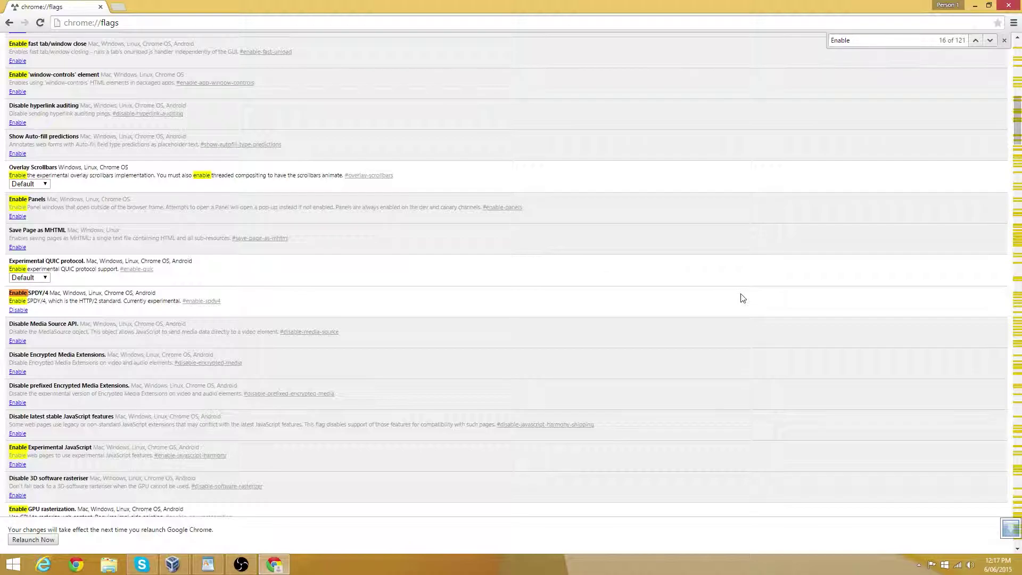
{"action": "type", "text": " Experi"}
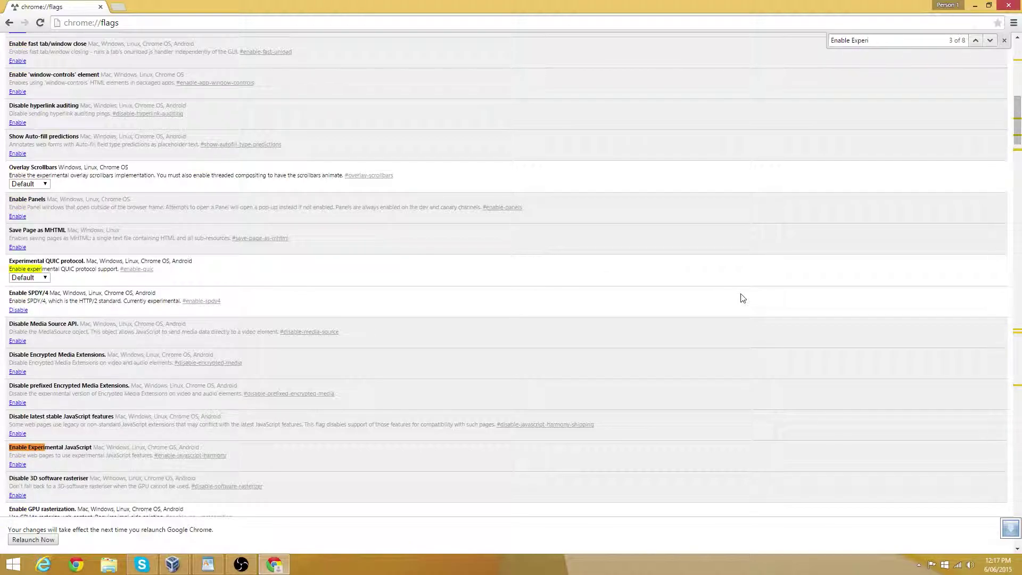
{"action": "type", "text": "mental Can"}
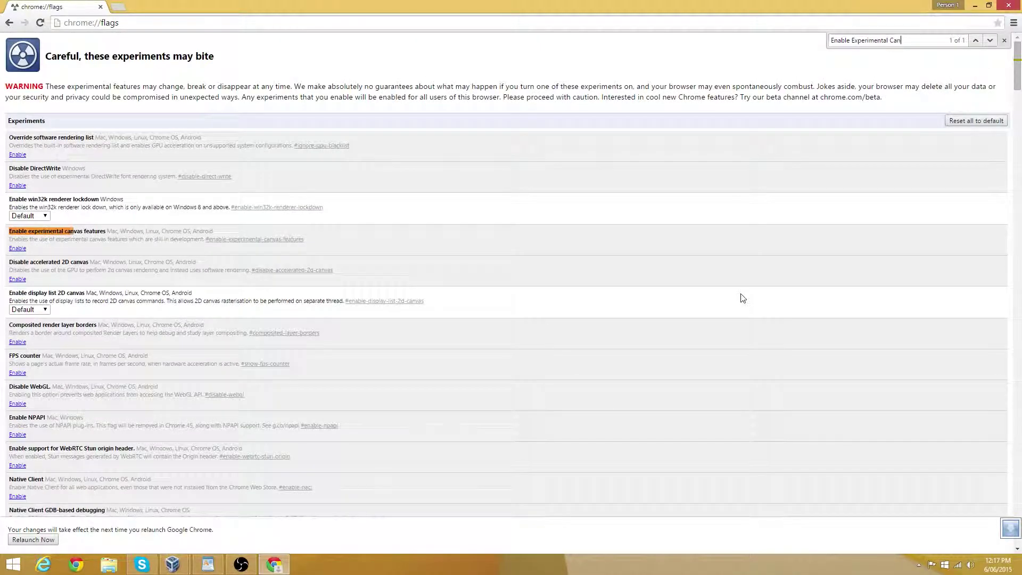
{"action": "type", "text": "vas"}
{"action": "left_click", "coordinate": [16, 249]}
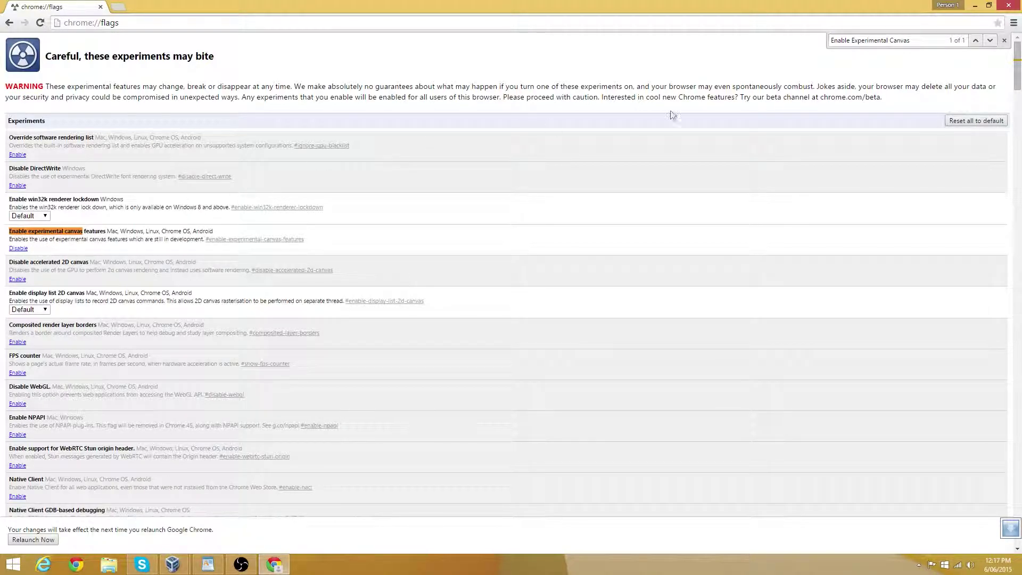
{"action": "left_click", "coordinate": [1004, 41]}
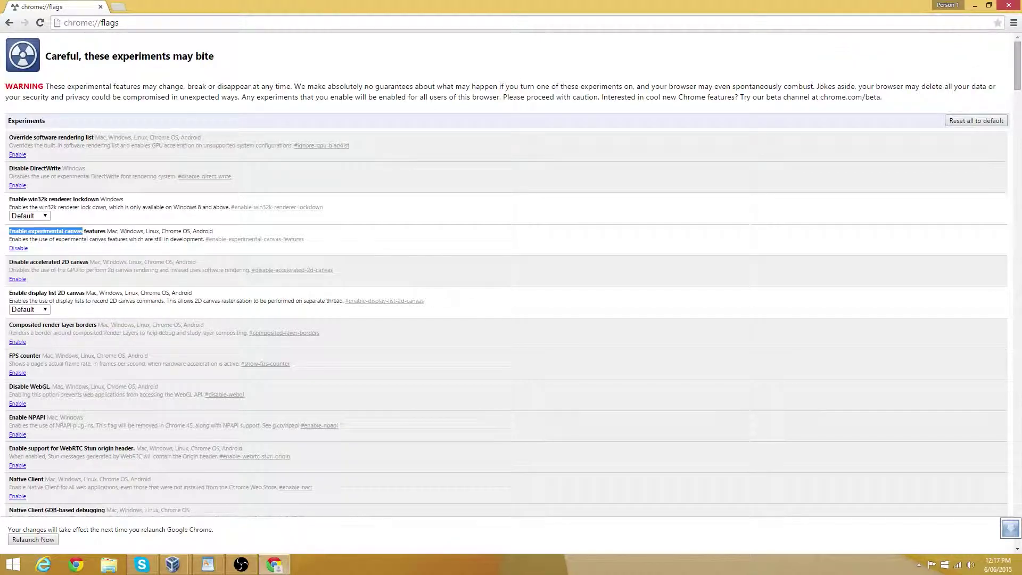
Search the flags for 'Experimental Web Soc', find no matches, and clear the search box.
{"action": "left_click", "coordinate": [877, 367]}
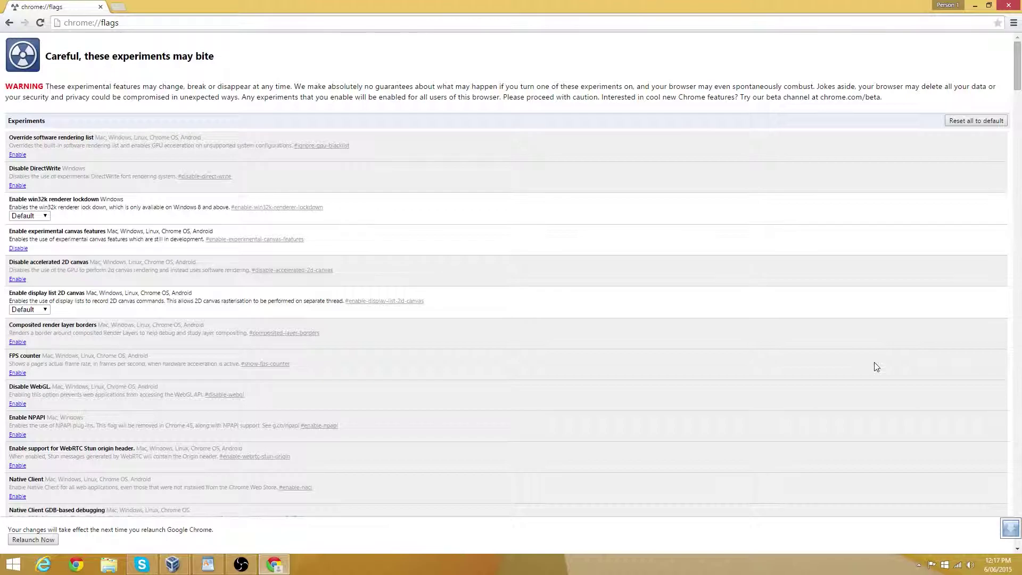
{"action": "key", "text": "ctrl+f"}
{"action": "key", "text": "BackSpace"}
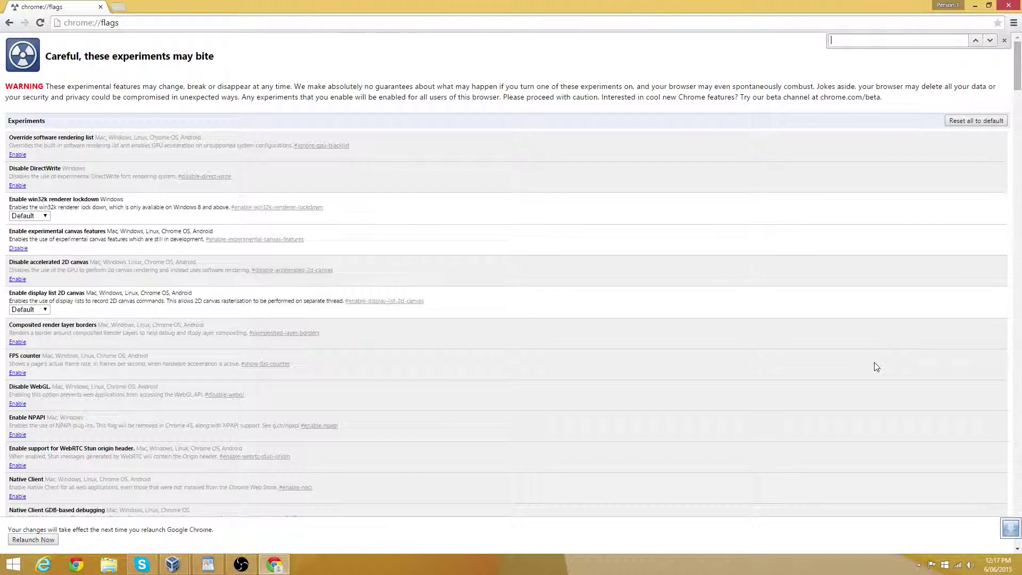
{"action": "type", "text": "Experimental "}
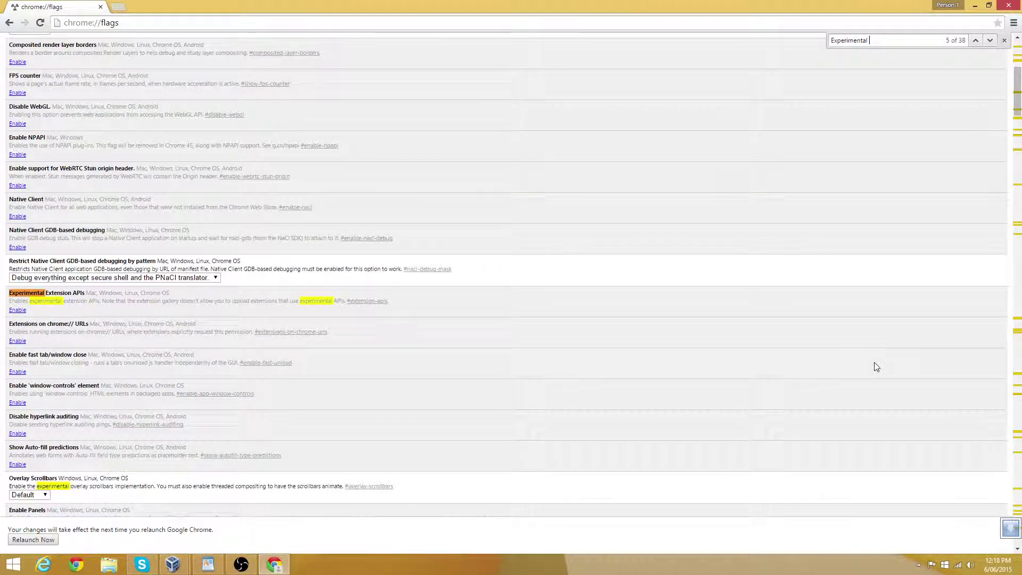
{"action": "type", "text": "We"}
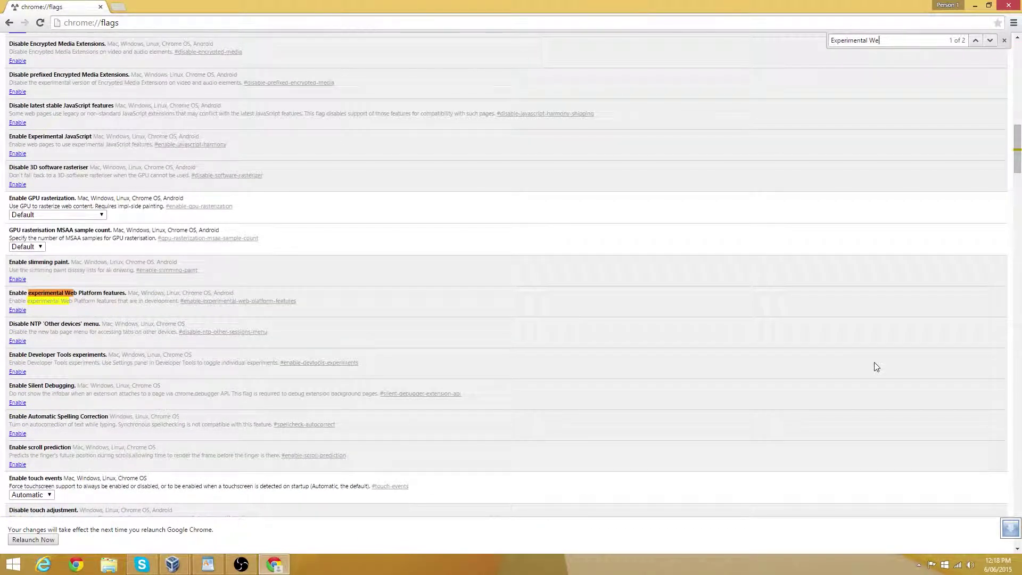
{"action": "type", "text": "bso"}
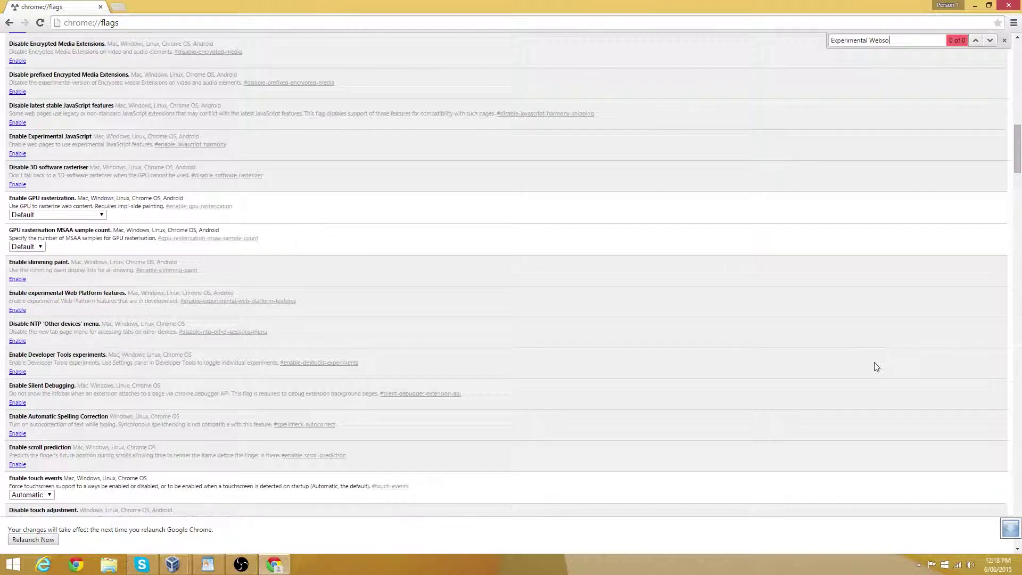
{"action": "key", "text": "BackSpace"}
{"action": "key", "text": "BackSpace"}
{"action": "type", "text": "Soc"}
{"action": "key", "text": "BackSpace"}
{"action": "key", "text": "BackSpace"}
{"action": "key", "text": "BackSpace"}
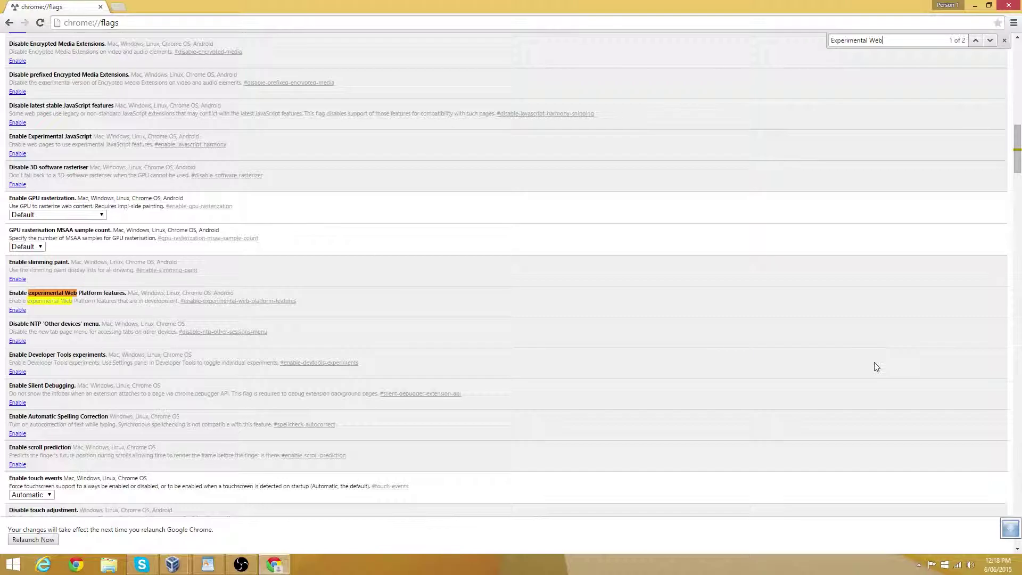
{"action": "key", "text": "ctrl+a"}
{"action": "key", "text": "BackSpace"}
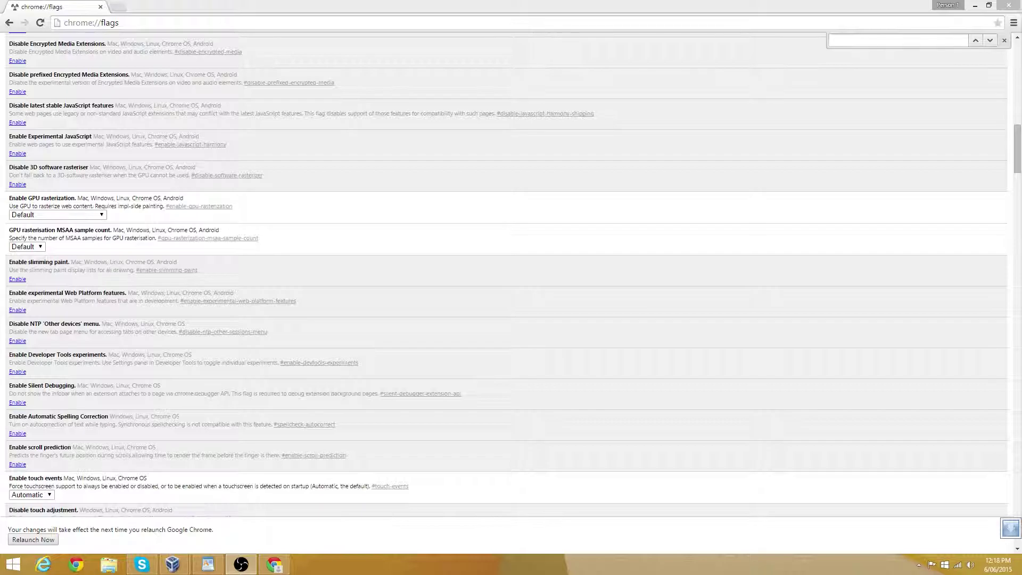
Search for 'Enable Fast Tab' and enable the Enable fast tab/window close experiment.
{"action": "left_click", "coordinate": [822, 290]}
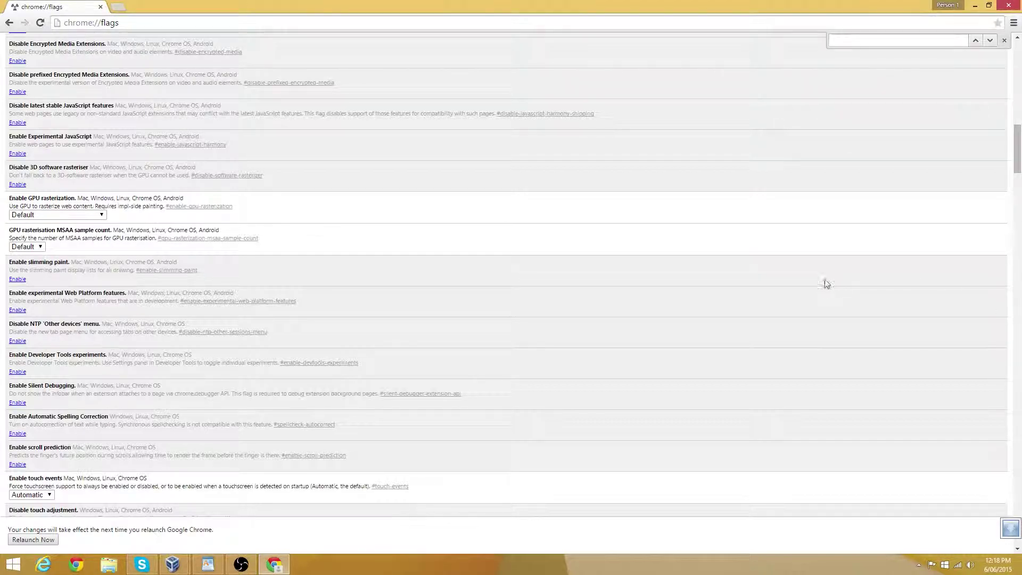
{"action": "left_click", "coordinate": [1004, 41]}
{"action": "key", "text": "Home"}
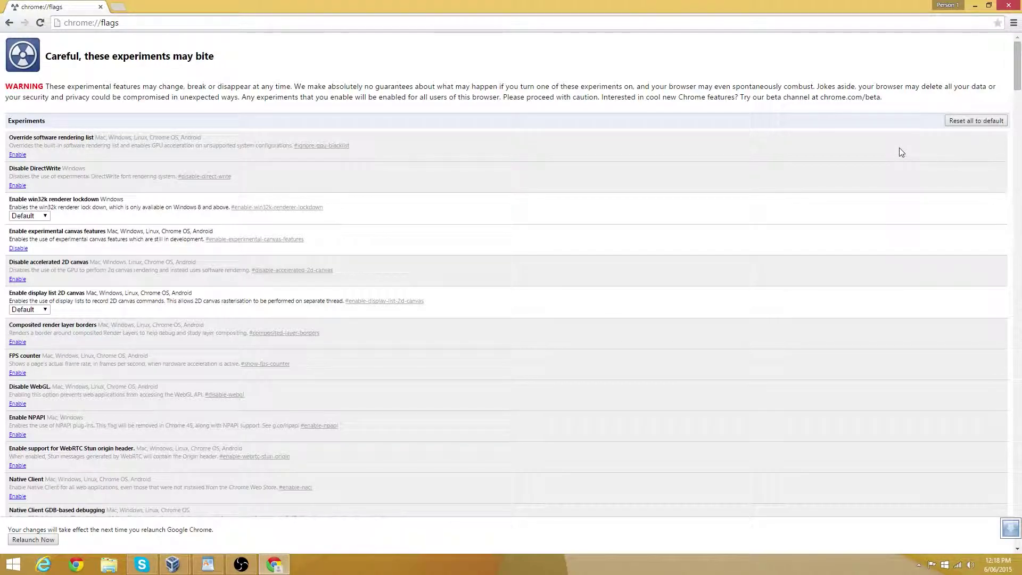
{"action": "key", "text": "ctrl+f"}
{"action": "type", "text": "Enable DF"}
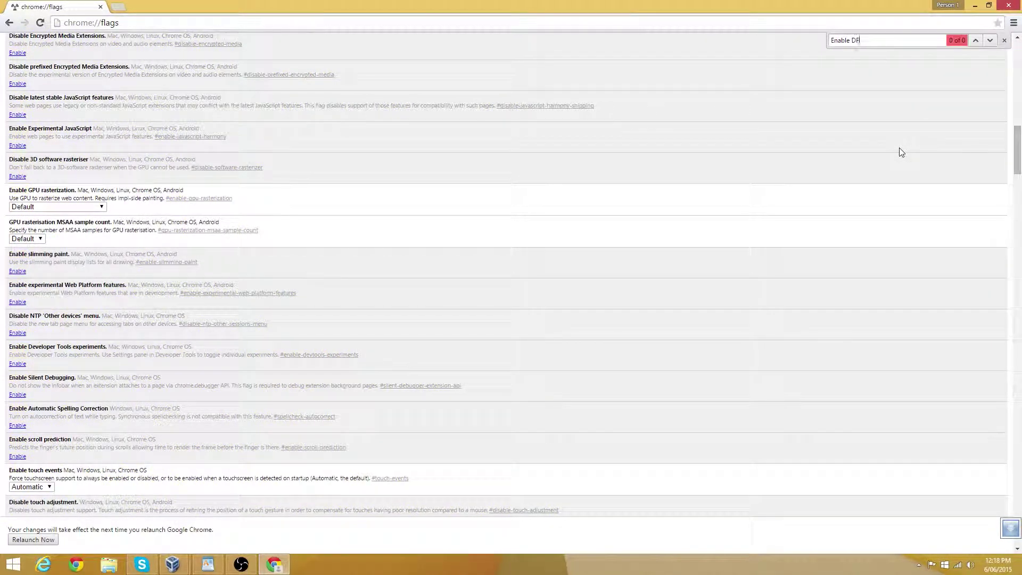
{"action": "key", "text": "BackSpace"}
{"action": "key", "text": "BackSpace"}
{"action": "type", "text": "Fast Tab"}
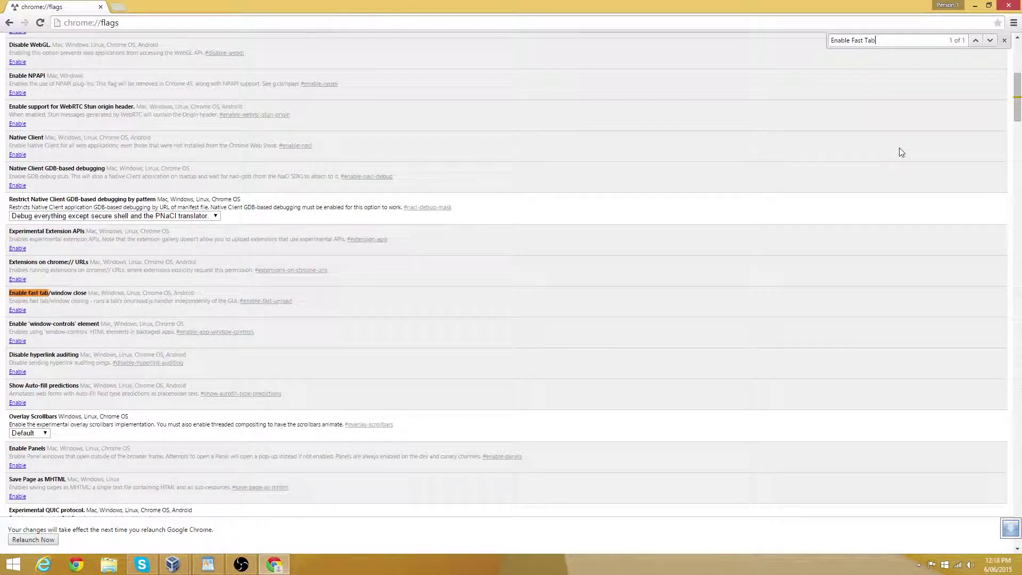
{"action": "left_click", "coordinate": [16, 310]}
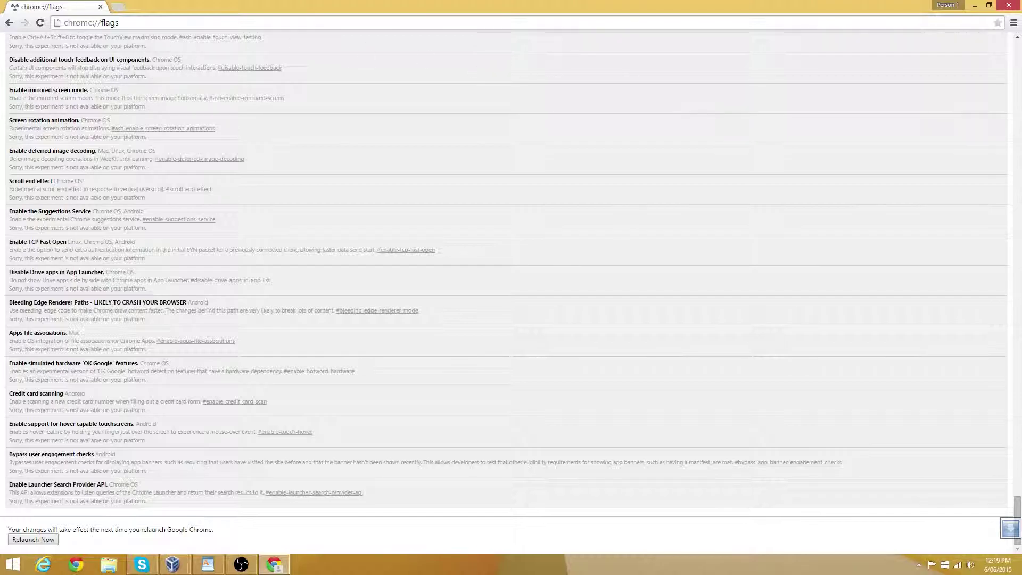
Clear the stray text selection near the top of the flags page.
{"action": "left_click_drag", "start_coordinate": [118, 68], "coordinate": [162, 68]}
{"action": "left_click", "coordinate": [176, 67]}
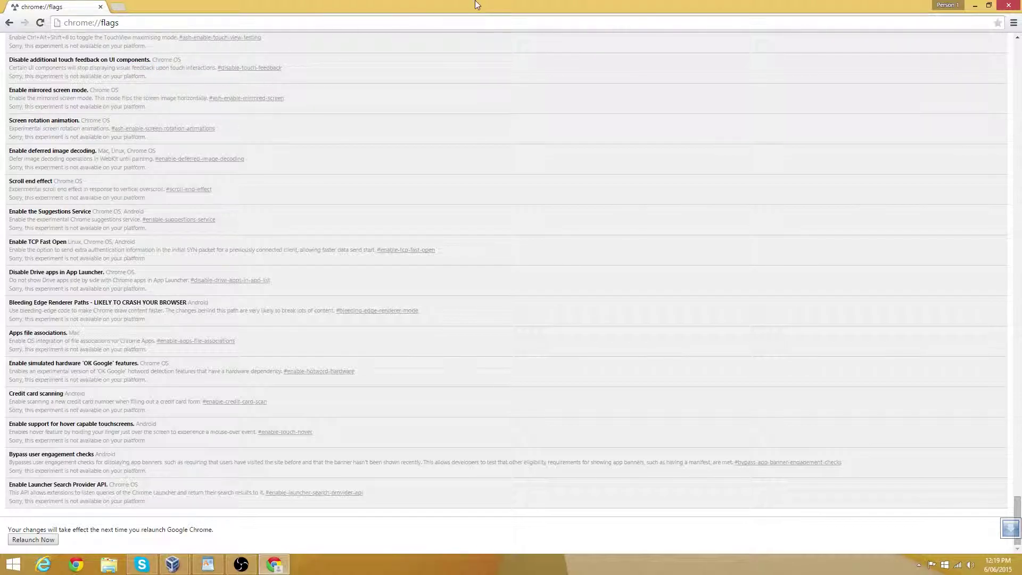